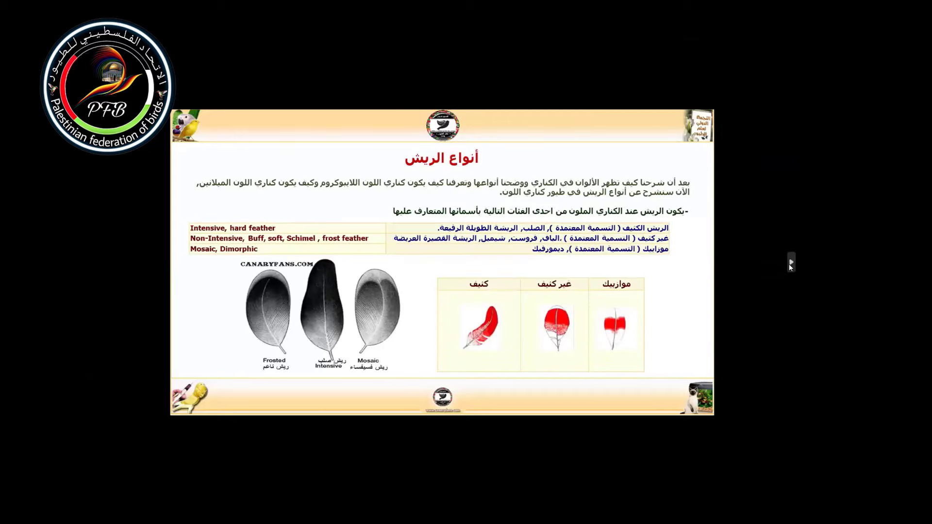
- View the slide comparing red canary plumage and return to the feather types title slide
{"action": "left_click", "coordinate": [790, 263]}
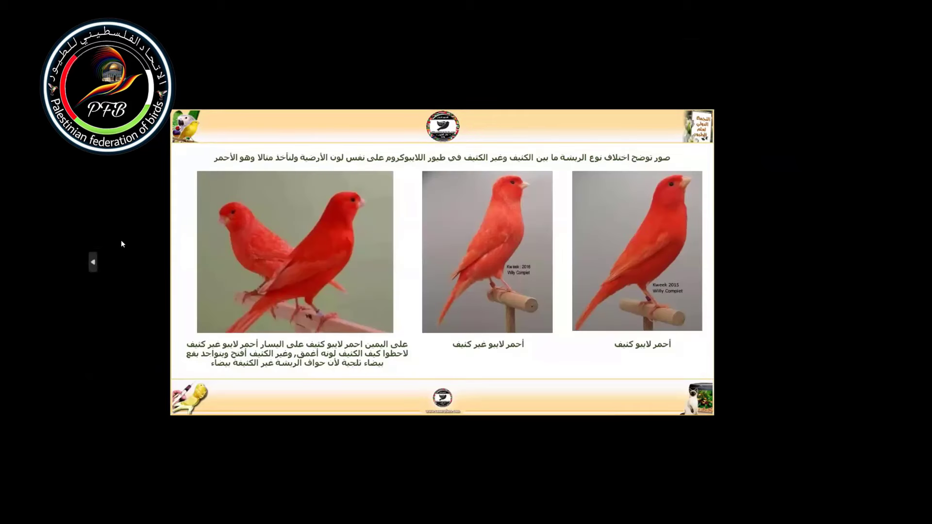
{"action": "left_click", "coordinate": [93, 262]}
{"action": "left_click", "coordinate": [92, 262]}
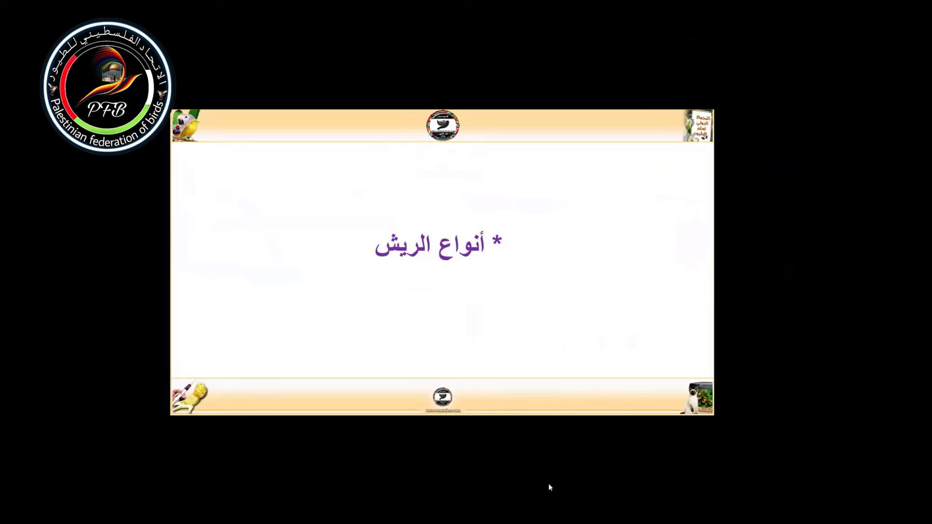
- Leave the slide show and launch Paint with a blank canvas
{"action": "mouse_move", "coordinate": [488, 486]}
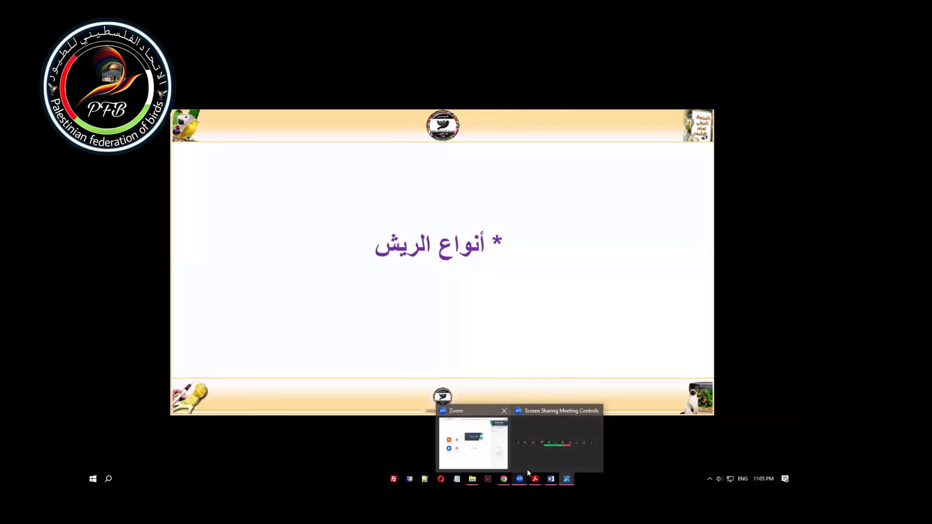
{"action": "left_click", "coordinate": [527, 471]}
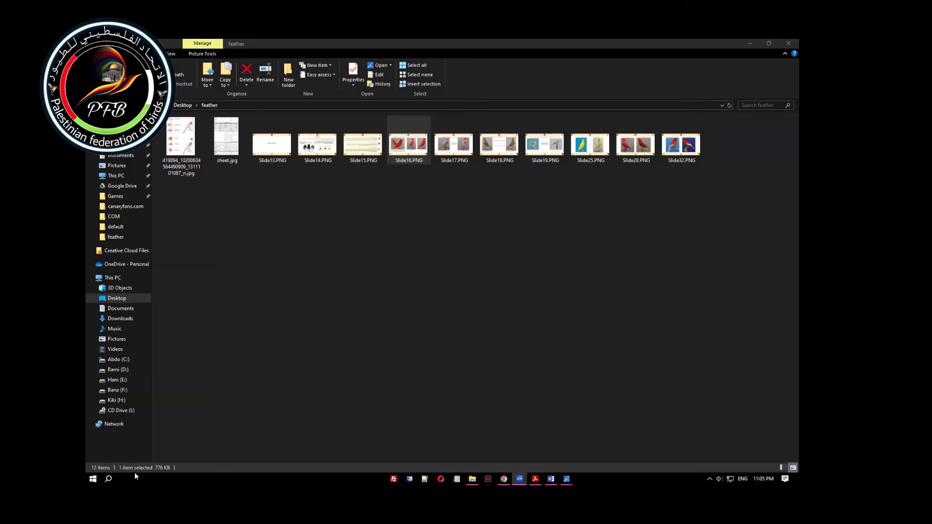
{"action": "left_click", "coordinate": [89, 479]}
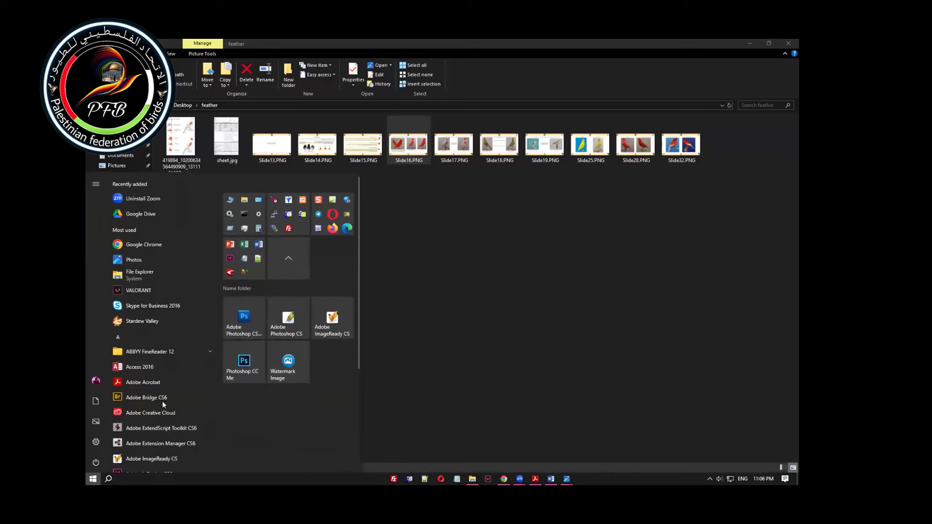
{"action": "left_click", "coordinate": [109, 480]}
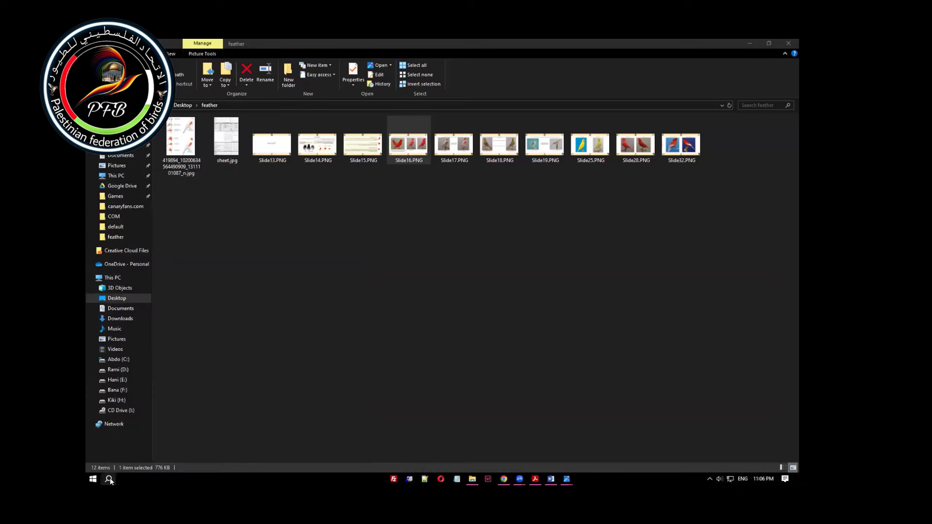
{"action": "key", "text": "Escape"}
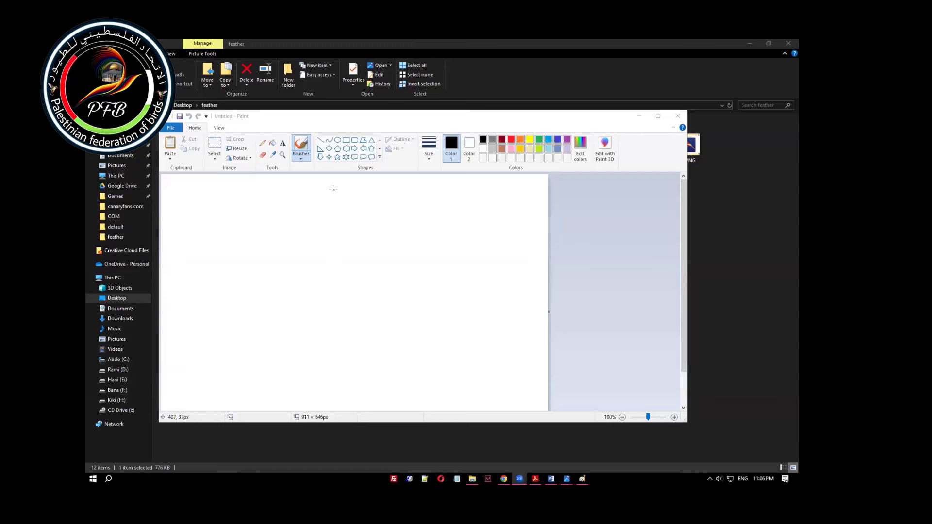
{"action": "mouse_move", "coordinate": [333, 189]}
{"action": "left_mouse_down"}
{"action": "mouse_move", "coordinate": [311, 235]}
{"action": "mouse_move", "coordinate": [319, 302]}
{"action": "mouse_move", "coordinate": [348, 359]}
{"action": "left_mouse_up"}
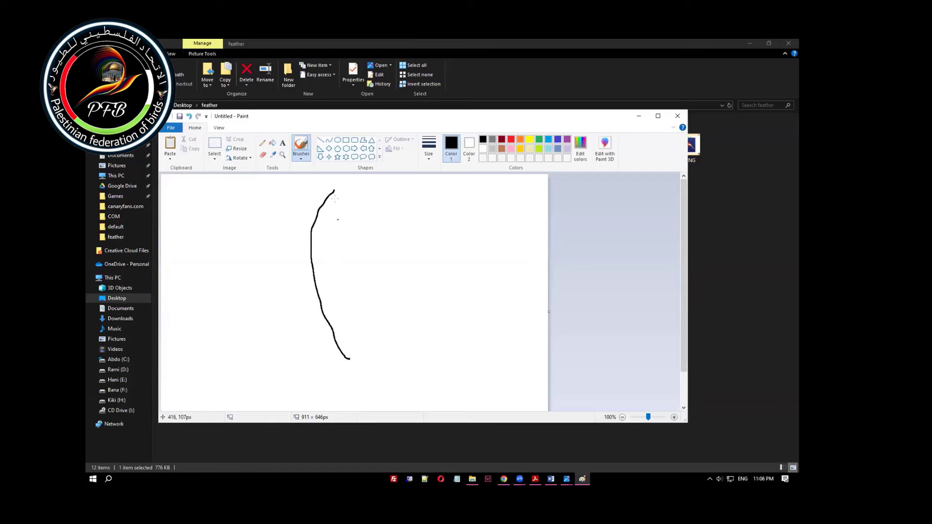
{"action": "mouse_move", "coordinate": [334, 191]}
{"action": "left_mouse_down"}
{"action": "mouse_move", "coordinate": [361, 269]}
{"action": "mouse_move", "coordinate": [372, 326]}
{"action": "mouse_move", "coordinate": [349, 357]}
{"action": "left_mouse_up"}
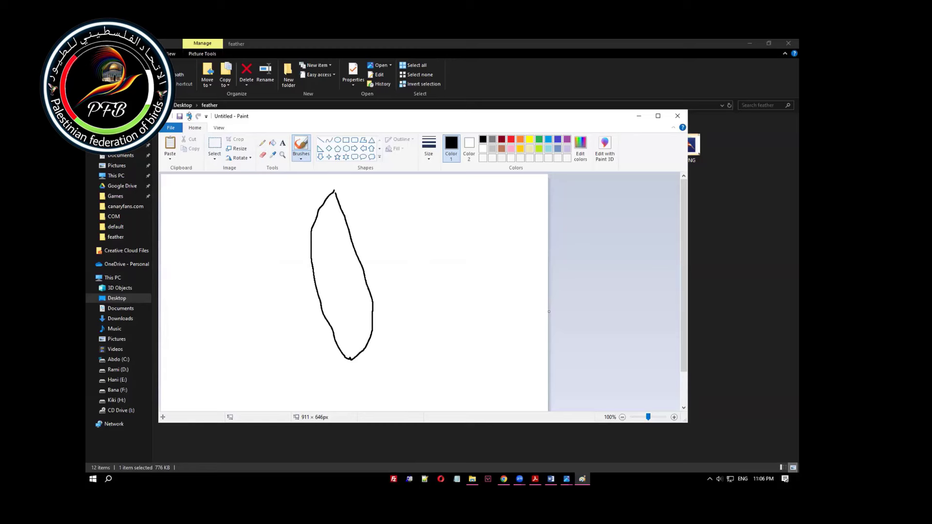
{"action": "left_click", "coordinate": [190, 118]}
{"action": "left_click", "coordinate": [190, 118]}
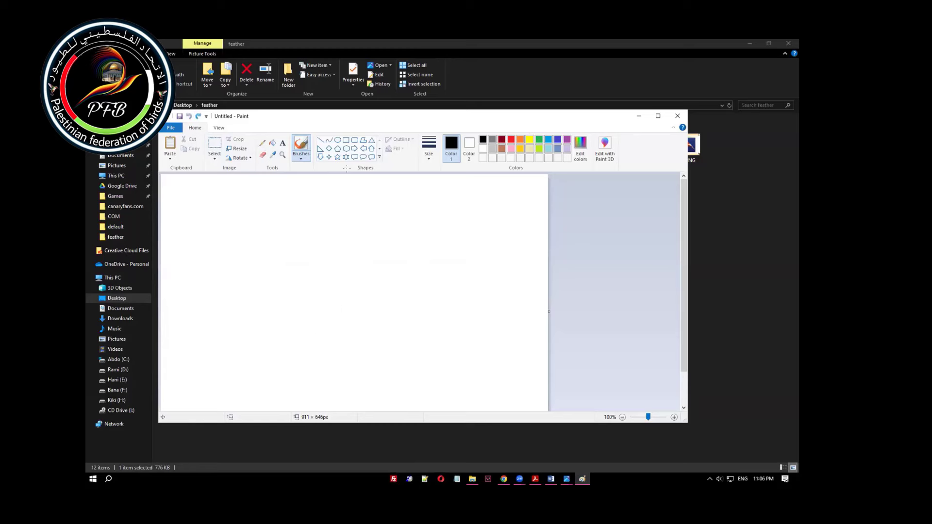
- Brush a closed, narrow feather outline in gold near the middle of the canvas
{"action": "left_click", "coordinate": [520, 149]}
{"action": "mouse_move", "coordinate": [358, 197]}
{"action": "left_mouse_down"}
{"action": "mouse_move", "coordinate": [335, 226]}
{"action": "mouse_move", "coordinate": [327, 286]}
{"action": "mouse_move", "coordinate": [336, 324]}
{"action": "mouse_move", "coordinate": [382, 377]}
{"action": "left_mouse_up"}
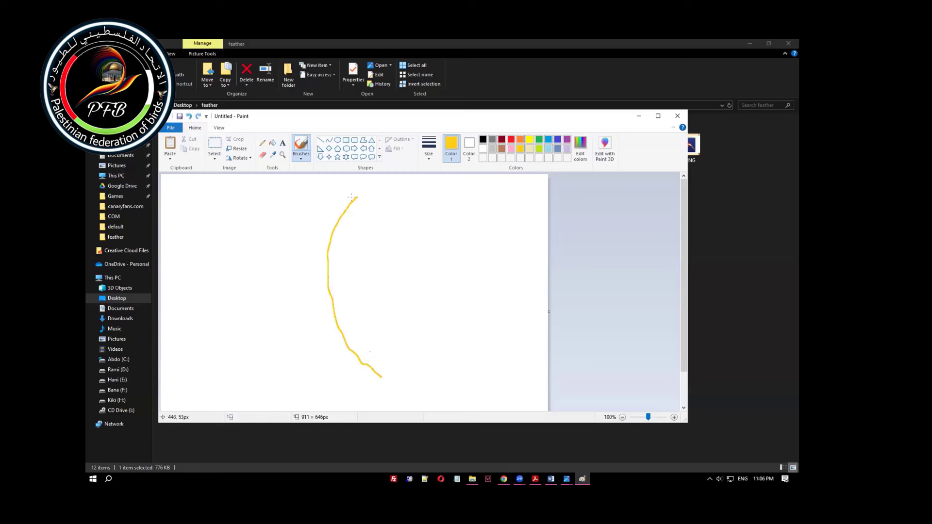
{"action": "mouse_move", "coordinate": [357, 197]}
{"action": "left_mouse_down"}
{"action": "mouse_move", "coordinate": [377, 224]}
{"action": "mouse_move", "coordinate": [401, 305]}
{"action": "mouse_move", "coordinate": [381, 373]}
{"action": "left_mouse_up"}
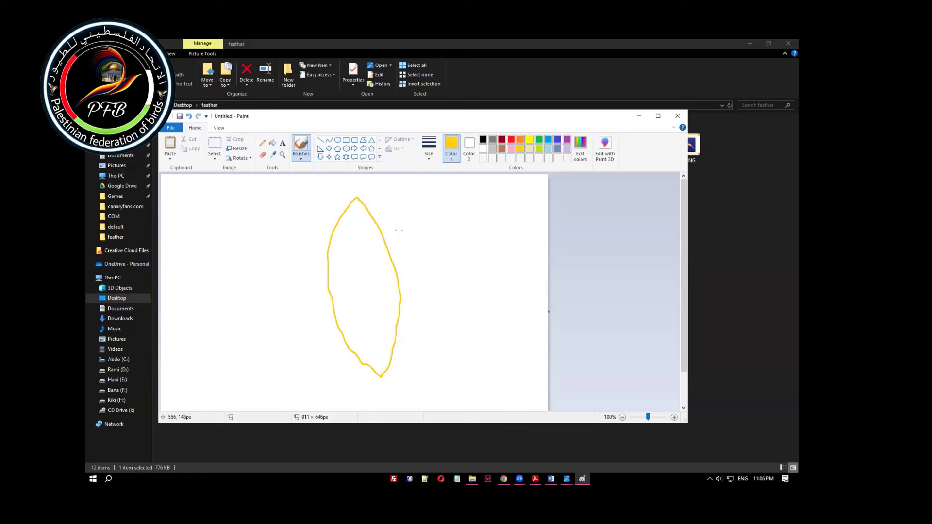
- Fill the inside of the gold feather outline with yellow
{"action": "left_click", "coordinate": [482, 140]}
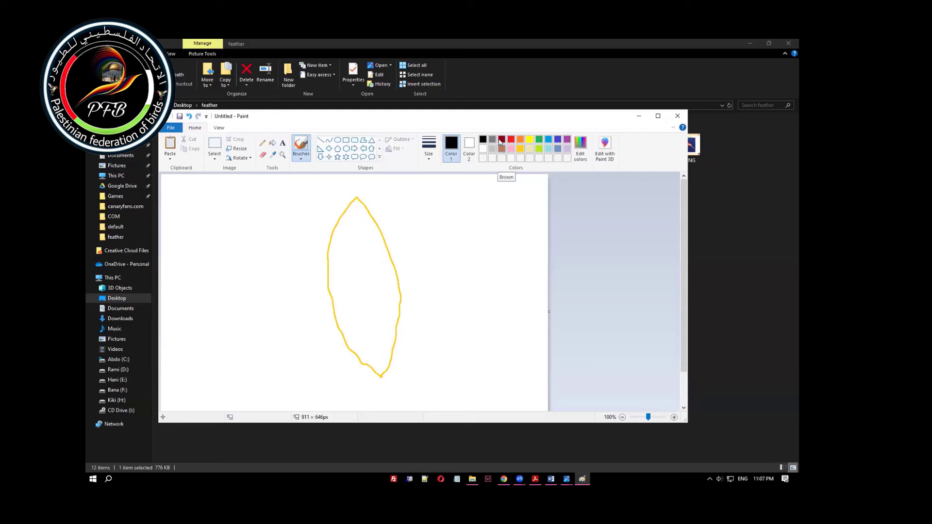
{"action": "left_click", "coordinate": [502, 140]}
{"action": "left_click", "coordinate": [530, 140]}
{"action": "left_click", "coordinate": [272, 142]}
{"action": "left_click", "coordinate": [356, 236]}
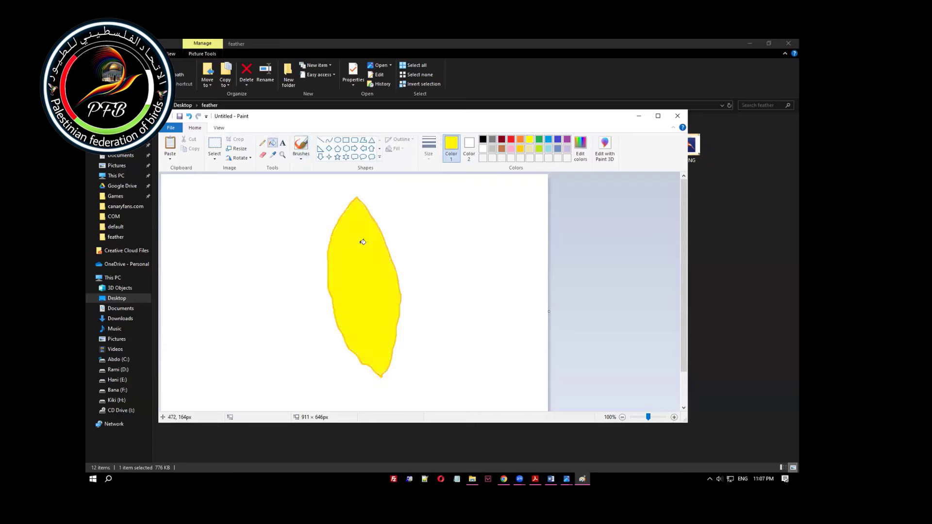
- Draw a dark red straight shaft from tip to base of the yellow feather, with short slanted barbs on both sides of its upper half
{"action": "left_click", "coordinate": [502, 139]}
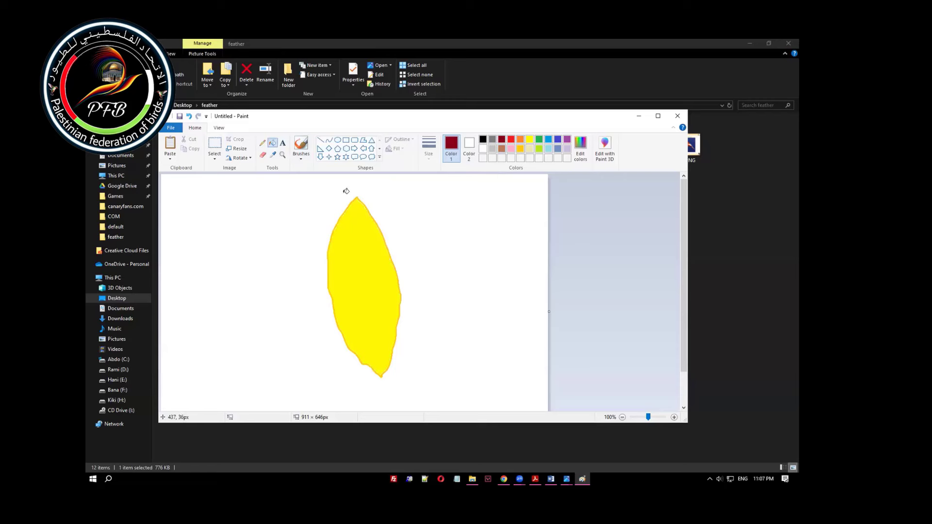
{"action": "left_click", "coordinate": [320, 140]}
{"action": "mouse_move", "coordinate": [357, 197]}
{"action": "left_mouse_down"}
{"action": "mouse_move", "coordinate": [359, 270]}
{"action": "mouse_move", "coordinate": [379, 375]}
{"action": "left_mouse_up"}
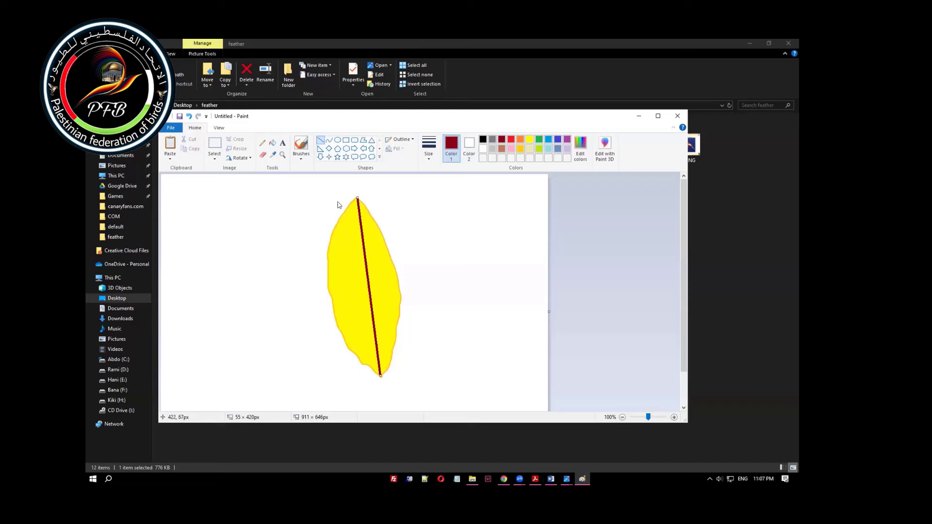
{"action": "mouse_move", "coordinate": [360, 221]}
{"action": "left_mouse_down"}
{"action": "mouse_move", "coordinate": [367, 266]}
{"action": "mouse_move", "coordinate": [381, 272]}
{"action": "left_mouse_up"}
{"action": "mouse_move", "coordinate": [348, 223]}
{"action": "left_mouse_down"}
{"action": "mouse_move", "coordinate": [365, 230]}
{"action": "mouse_move", "coordinate": [365, 253]}
{"action": "mouse_move", "coordinate": [348, 255]}
{"action": "mouse_move", "coordinate": [365, 276]}
{"action": "mouse_move", "coordinate": [355, 262]}
{"action": "left_mouse_up"}
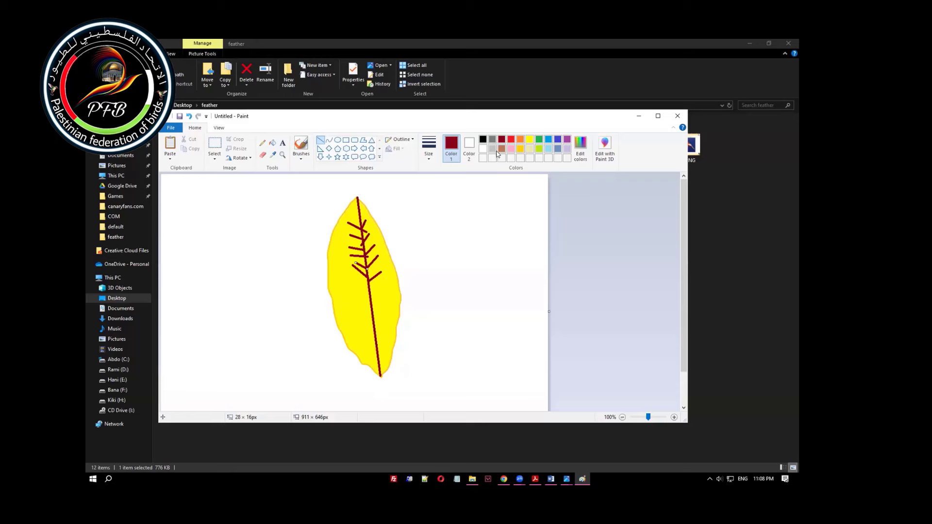
- Set the drawing colour to gold and try straight lines beside the yellow feather, undoing each one
{"action": "left_click", "coordinate": [518, 151]}
{"action": "left_click_drag", "start_coordinate": [227, 214], "coordinate": [195, 337]}
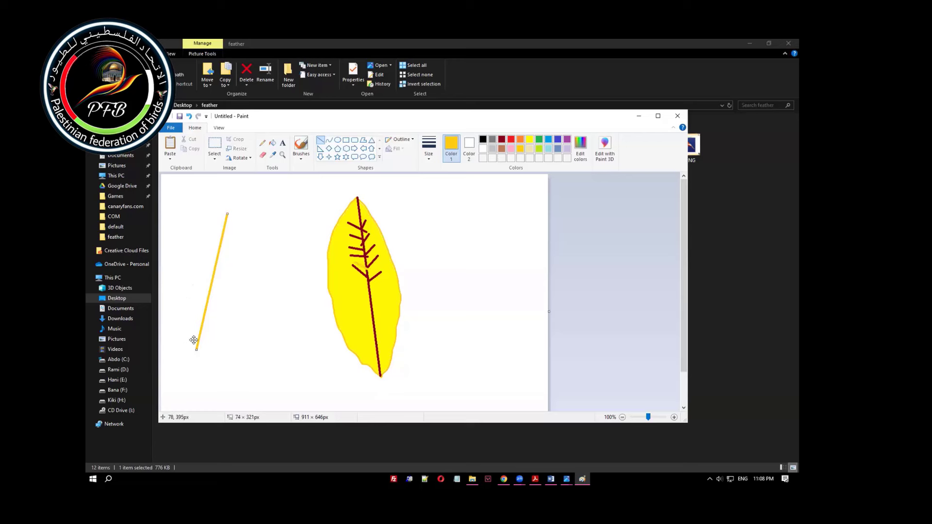
{"action": "key", "text": "ctrl+z"}
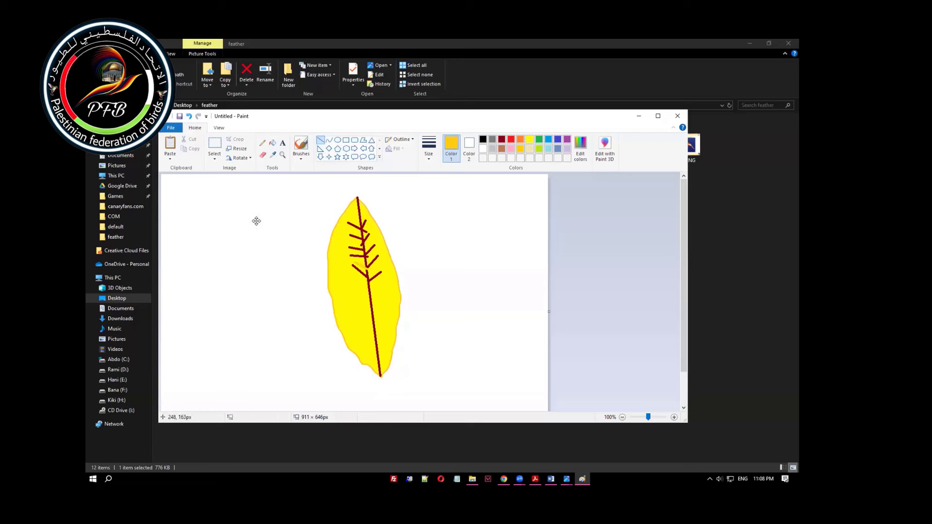
{"action": "left_click", "coordinate": [252, 195]}
{"action": "left_click_drag", "start_coordinate": [252, 194], "coordinate": [199, 322]}
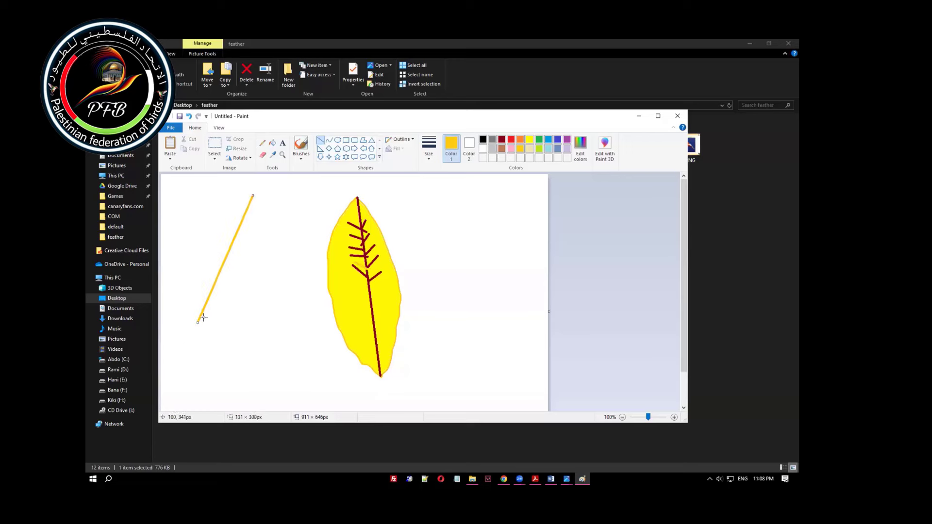
{"action": "key", "text": "ctrl+z"}
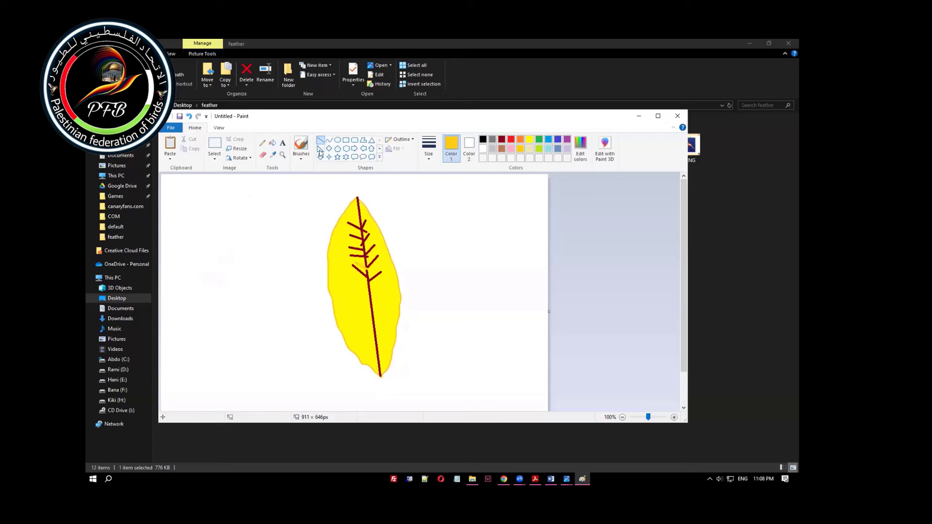
- Pencil a wider gold feather outline to the left of the yellow feather and brush a gold shaft down its middle
{"action": "left_click", "coordinate": [262, 143]}
{"action": "mouse_move", "coordinate": [223, 202]}
{"action": "left_mouse_down"}
{"action": "mouse_move", "coordinate": [169, 288]}
{"action": "mouse_move", "coordinate": [172, 311]}
{"action": "mouse_move", "coordinate": [222, 378]}
{"action": "mouse_move", "coordinate": [263, 369]}
{"action": "mouse_move", "coordinate": [276, 328]}
{"action": "mouse_move", "coordinate": [258, 204]}
{"action": "mouse_move", "coordinate": [248, 192]}
{"action": "mouse_move", "coordinate": [220, 209]}
{"action": "left_mouse_up"}
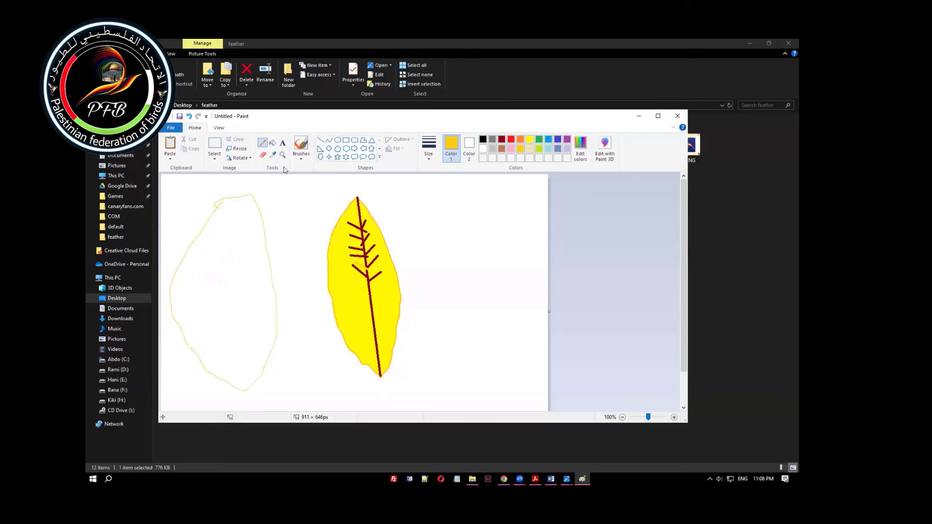
{"action": "left_click", "coordinate": [301, 156]}
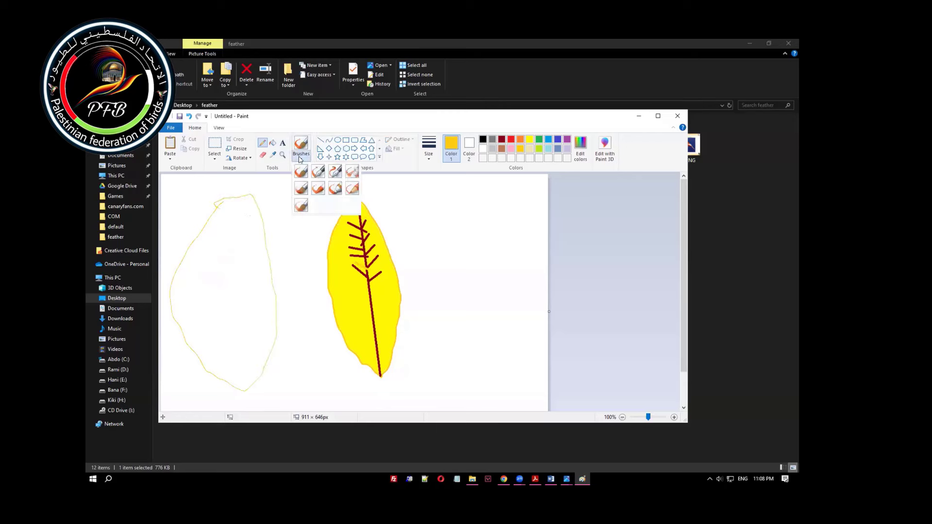
{"action": "left_click", "coordinate": [300, 173]}
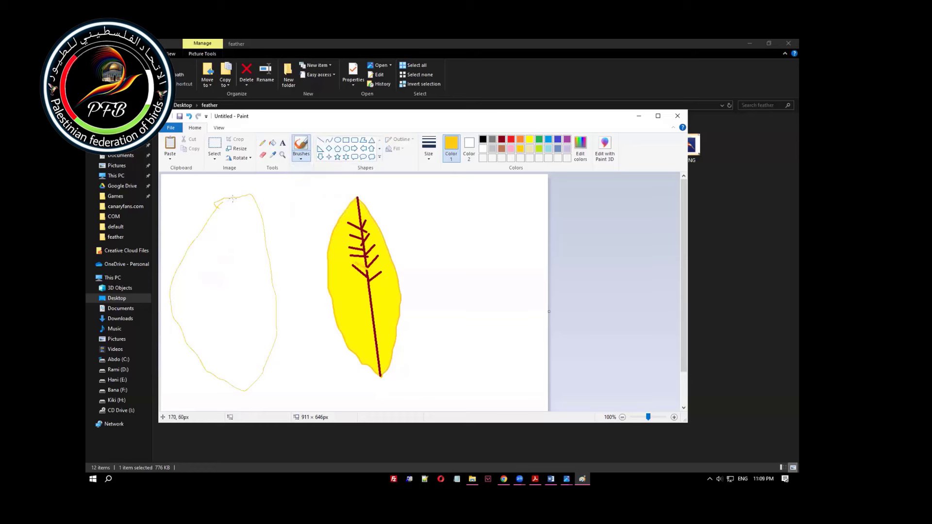
{"action": "mouse_move", "coordinate": [233, 198]}
{"action": "left_mouse_down"}
{"action": "mouse_move", "coordinate": [222, 301]}
{"action": "mouse_move", "coordinate": [242, 390]}
{"action": "left_mouse_up"}
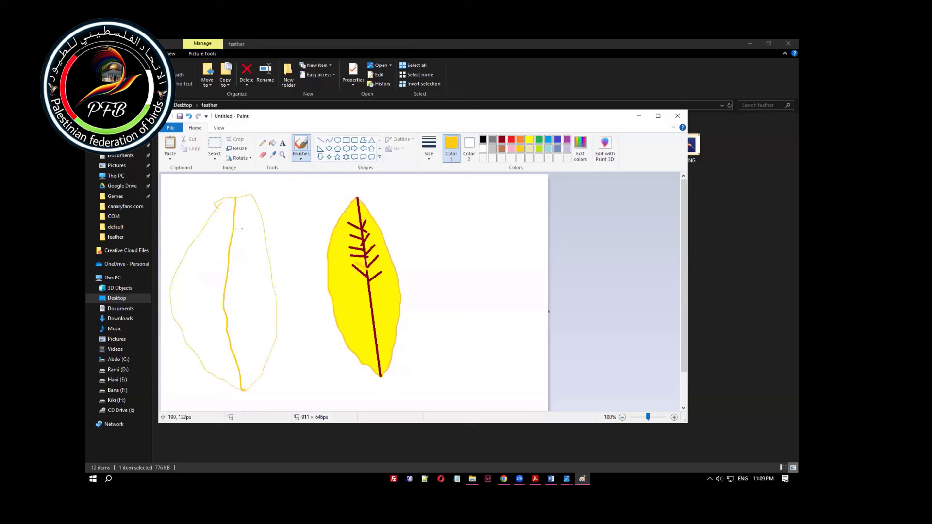
- Brush short gold and lavender barbs along the upper shaft of the unfilled feather
{"action": "mouse_move", "coordinate": [231, 221]}
{"action": "left_mouse_down"}
{"action": "mouse_move", "coordinate": [238, 220]}
{"action": "mouse_move", "coordinate": [238, 242]}
{"action": "left_mouse_up"}
{"action": "left_click", "coordinate": [482, 139]}
{"action": "mouse_move", "coordinate": [229, 247]}
{"action": "left_mouse_down"}
{"action": "mouse_move", "coordinate": [238, 242]}
{"action": "mouse_move", "coordinate": [228, 266]}
{"action": "left_mouse_up"}
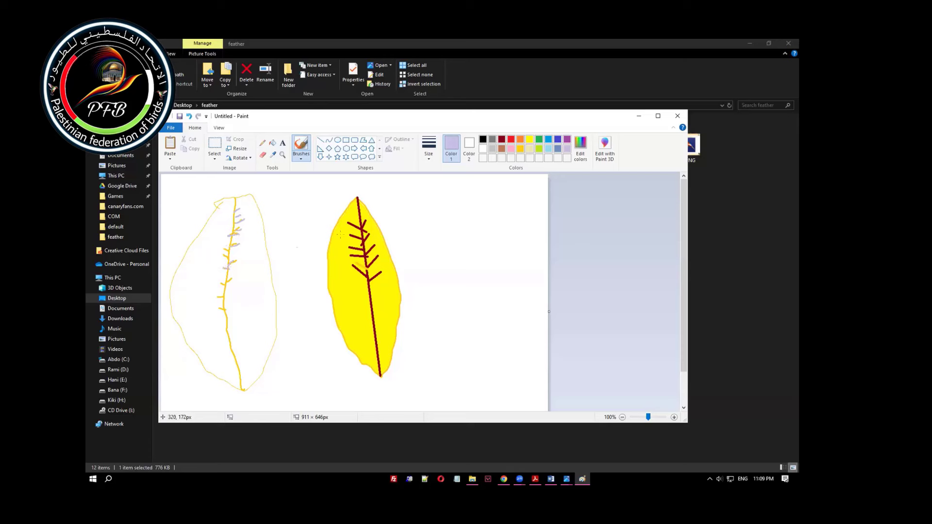